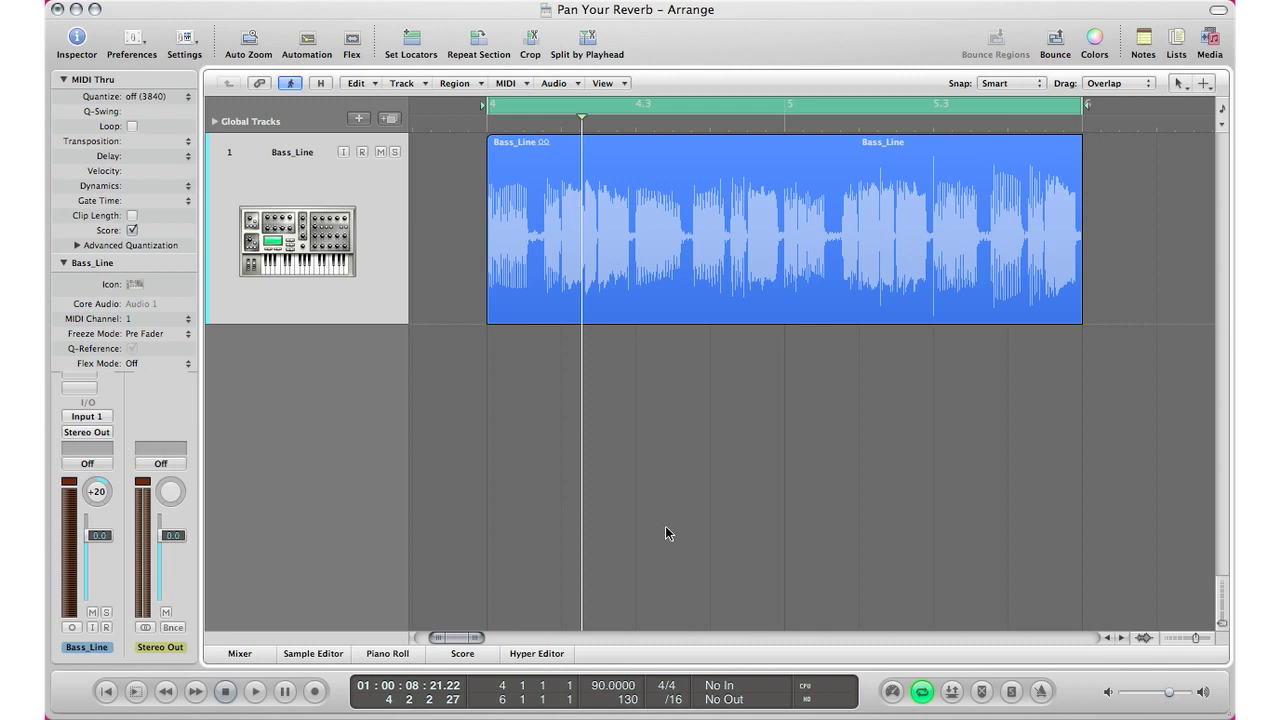
Collapse the Bass_Line track parameters and play back the bass loop without any reverb.
{"action": "left_click", "coordinate": [63, 262]}
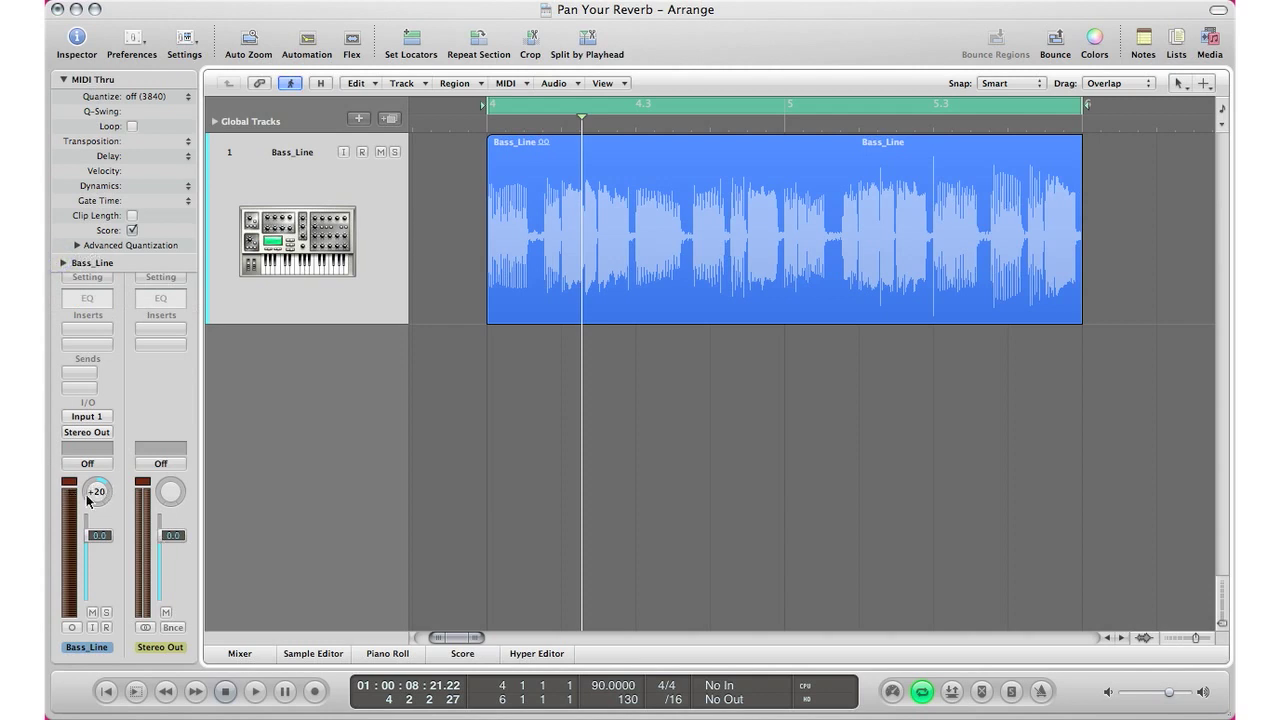
{"action": "key", "text": "space"}
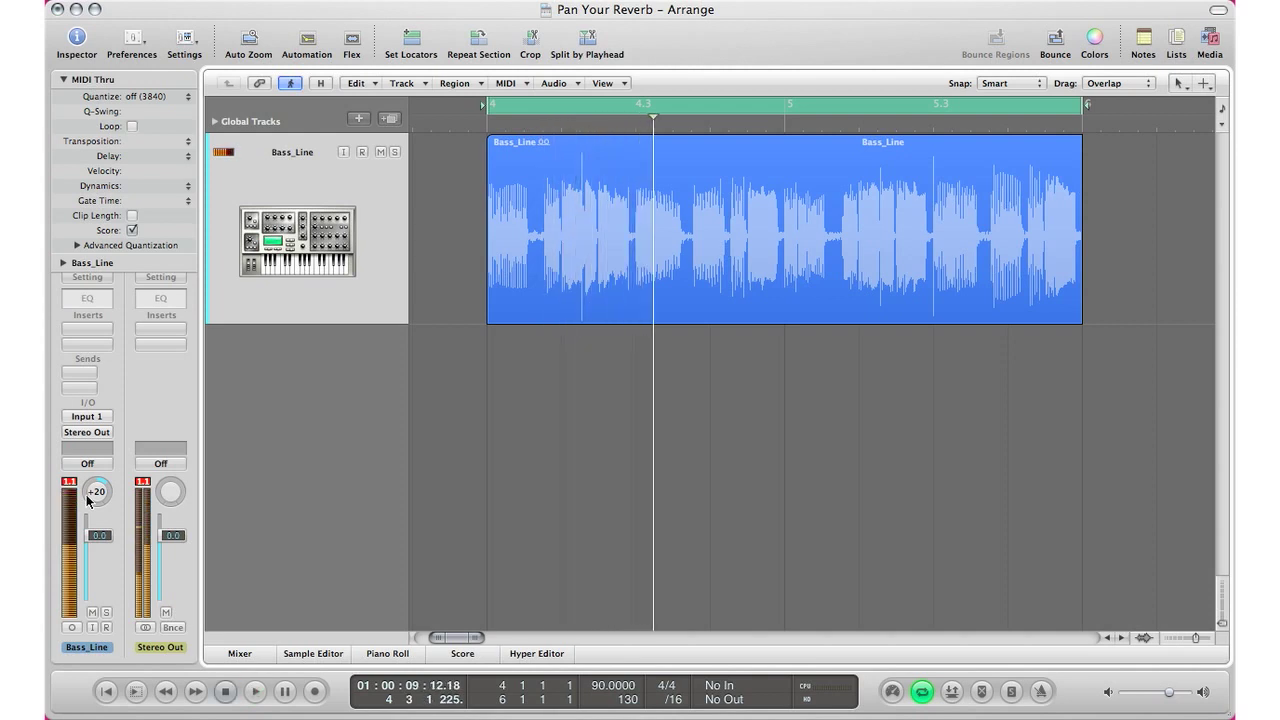
{"action": "key", "text": "space"}
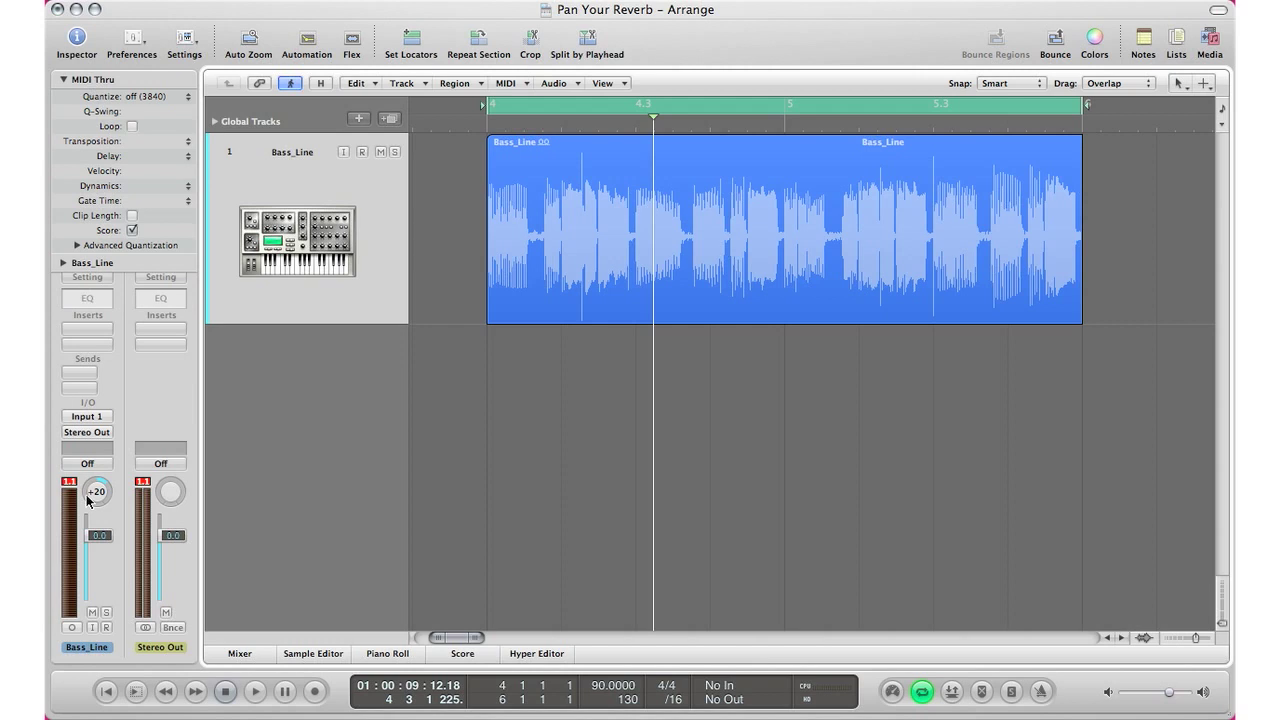
Add a Bus 1 send to the Bass_Line channel and raise its send level.
{"action": "left_click", "coordinate": [294, 268]}
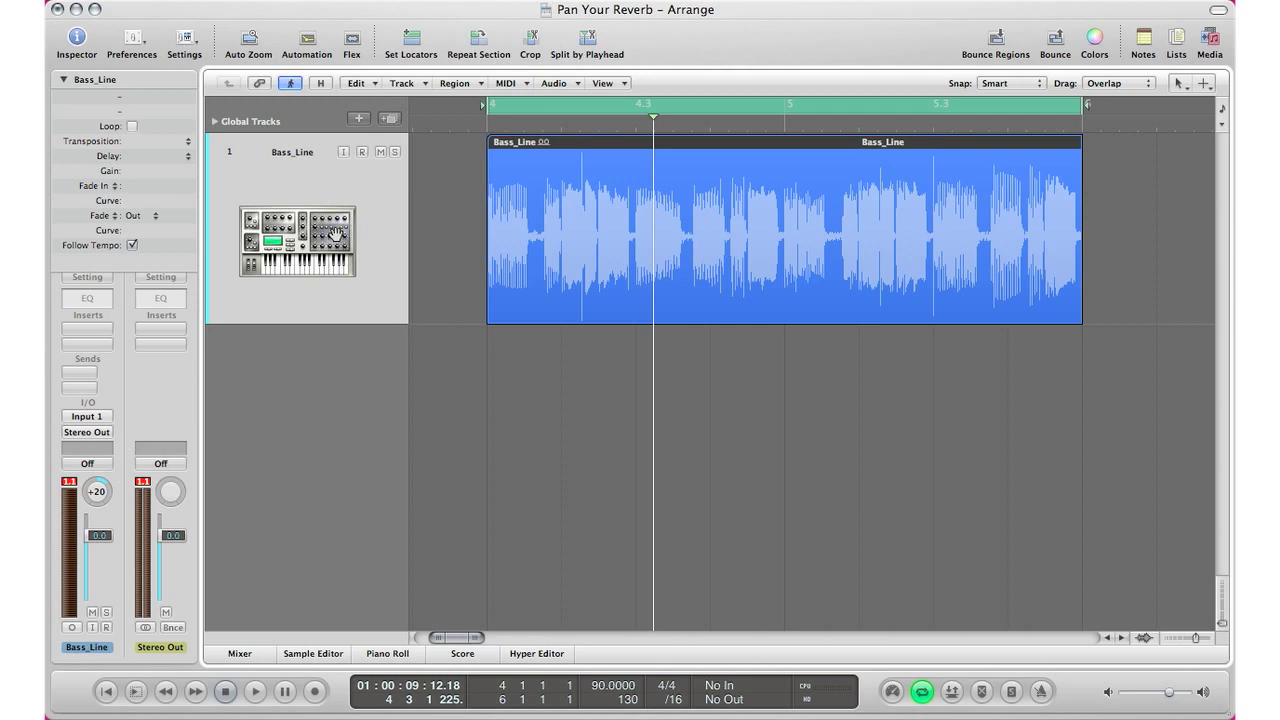
{"action": "left_click", "coordinate": [72, 376]}
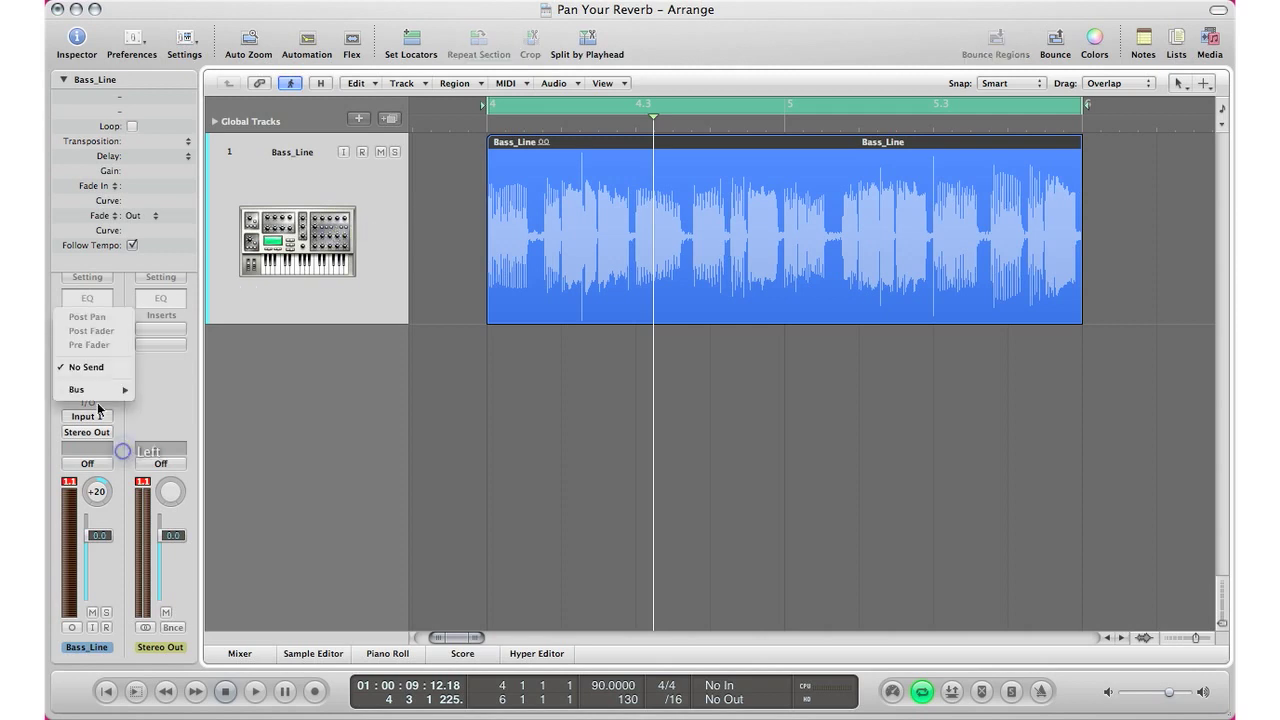
{"action": "mouse_move", "coordinate": [110, 389]}
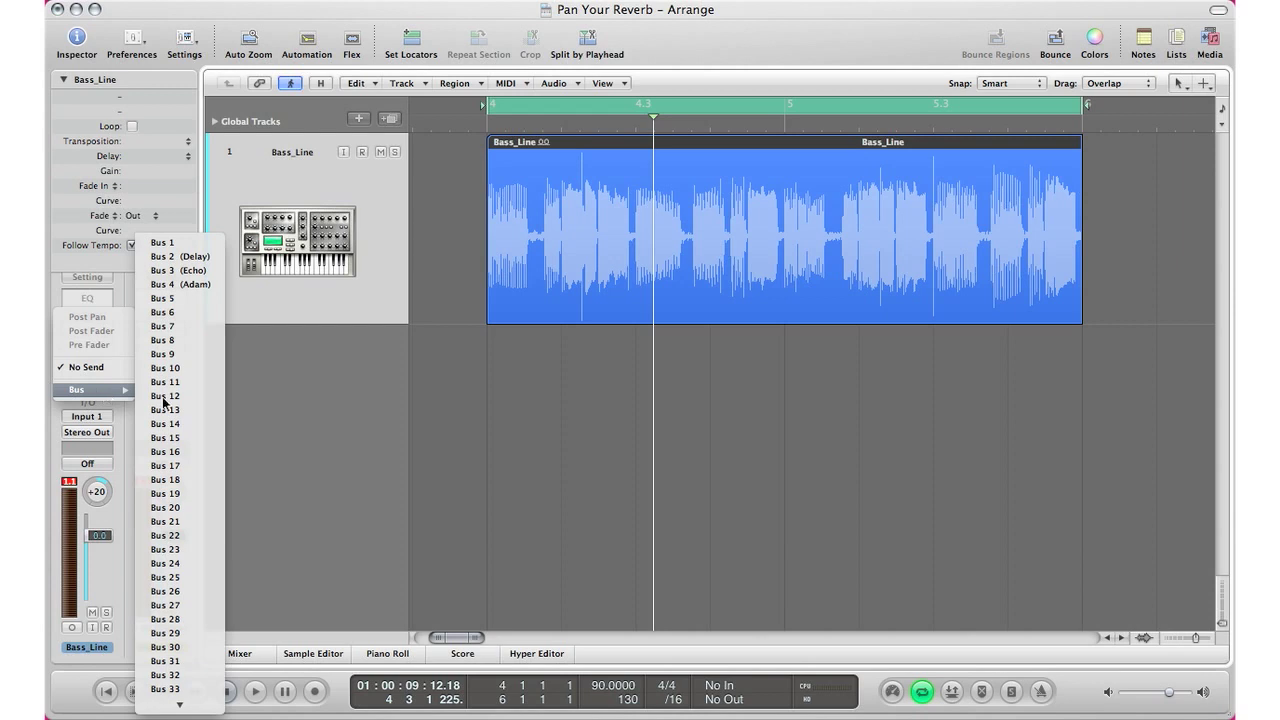
{"action": "left_click", "coordinate": [165, 242]}
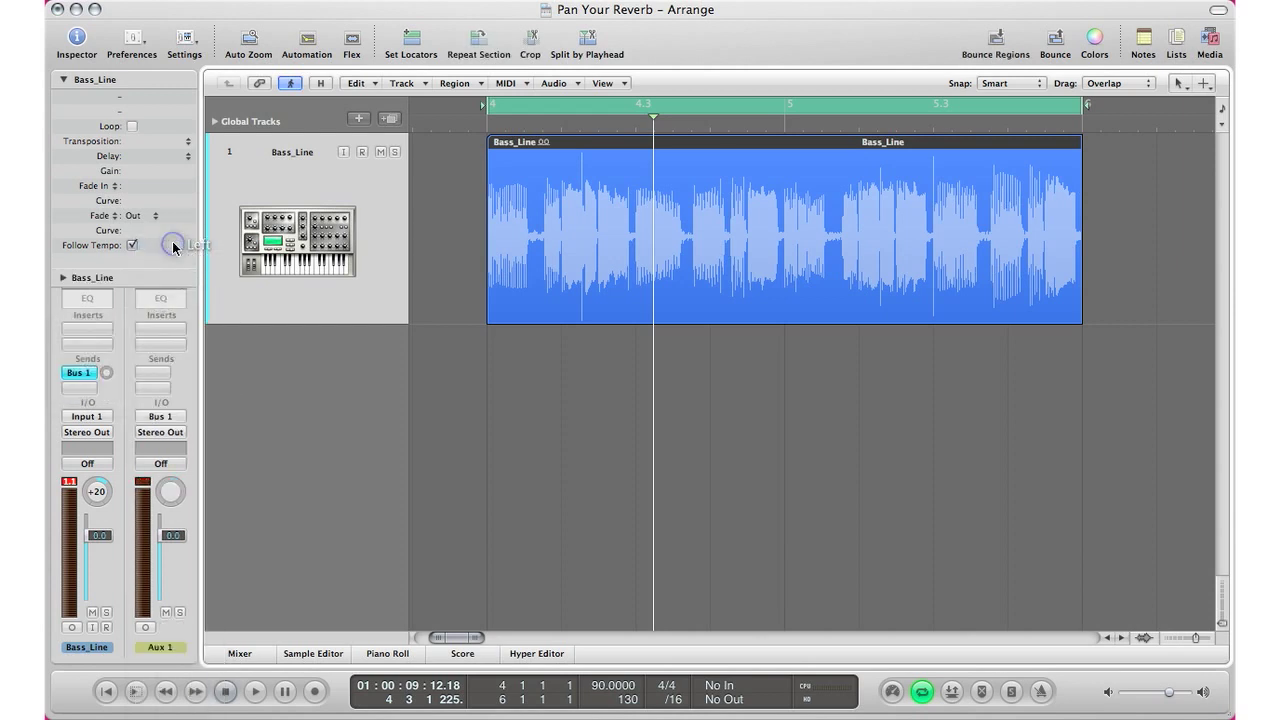
{"action": "left_click", "coordinate": [107, 376], "text": "alt"}
{"action": "left_click_drag", "start_coordinate": [107, 376], "coordinate": [112, 378]}
Insert a mono Space Designer reverb in the first insert slot of Aux 1.
{"action": "left_click", "coordinate": [160, 328]}
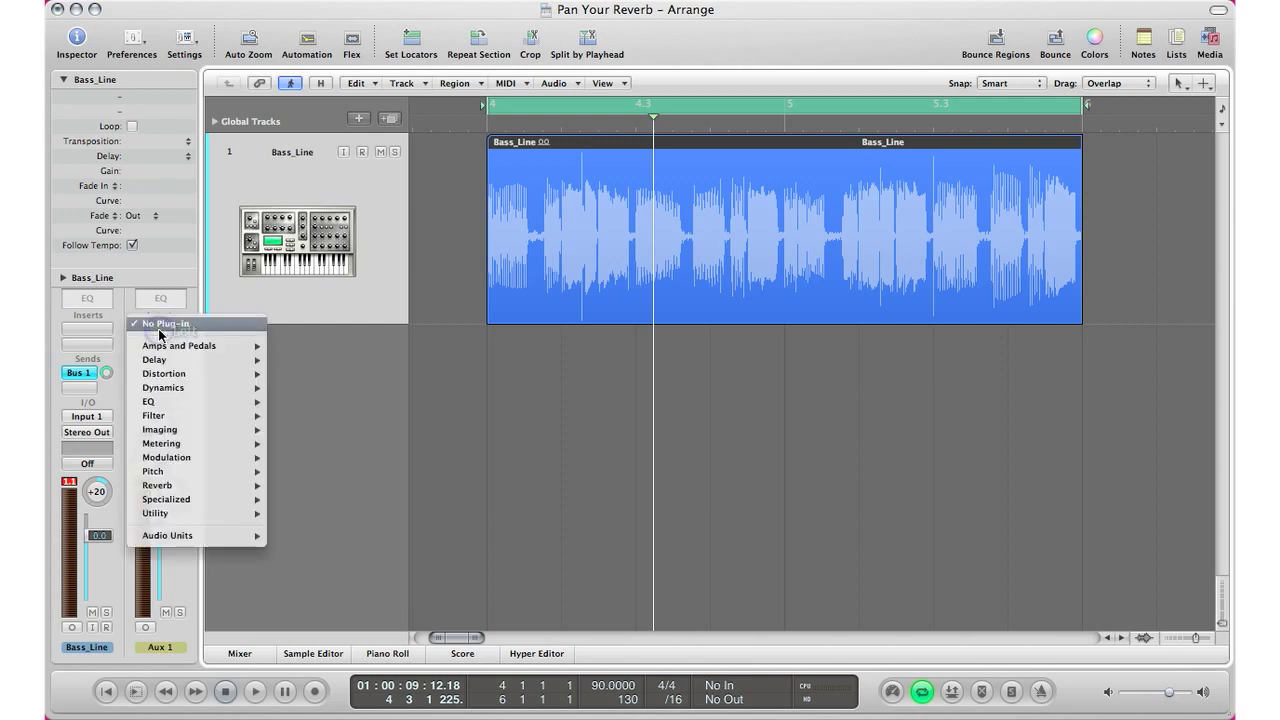
{"action": "mouse_move", "coordinate": [211, 491]}
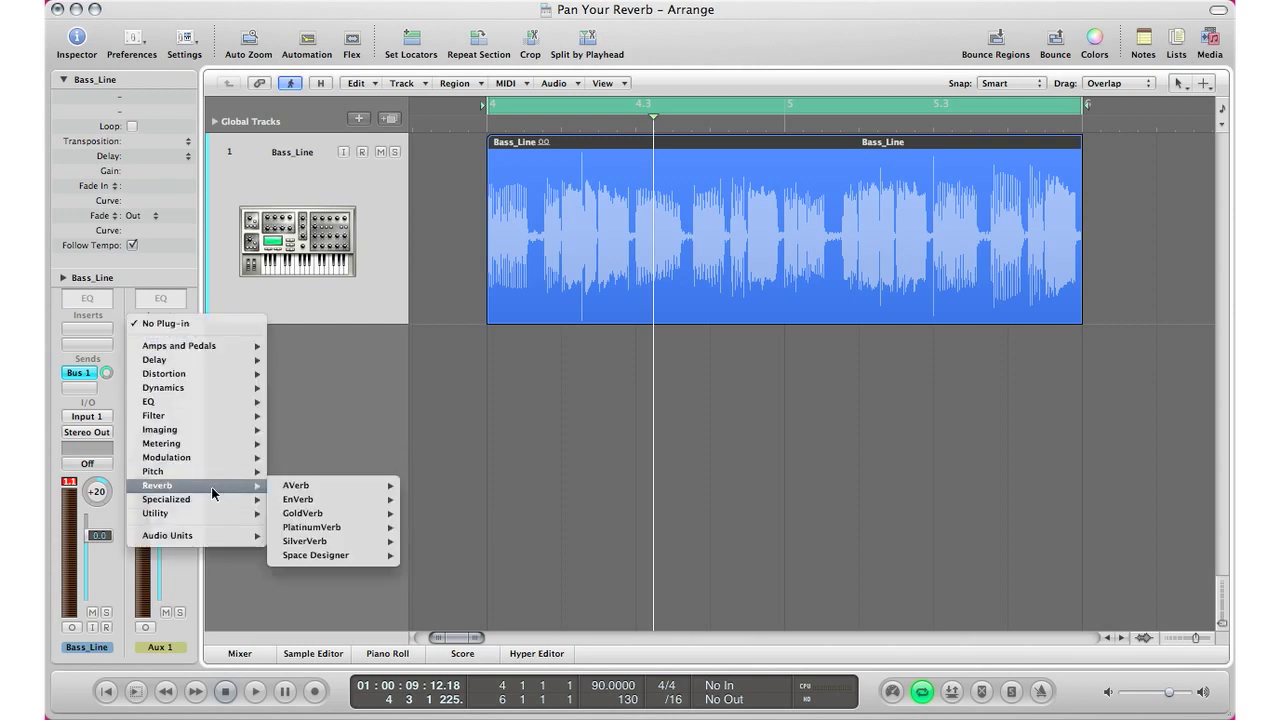
{"action": "mouse_move", "coordinate": [365, 557]}
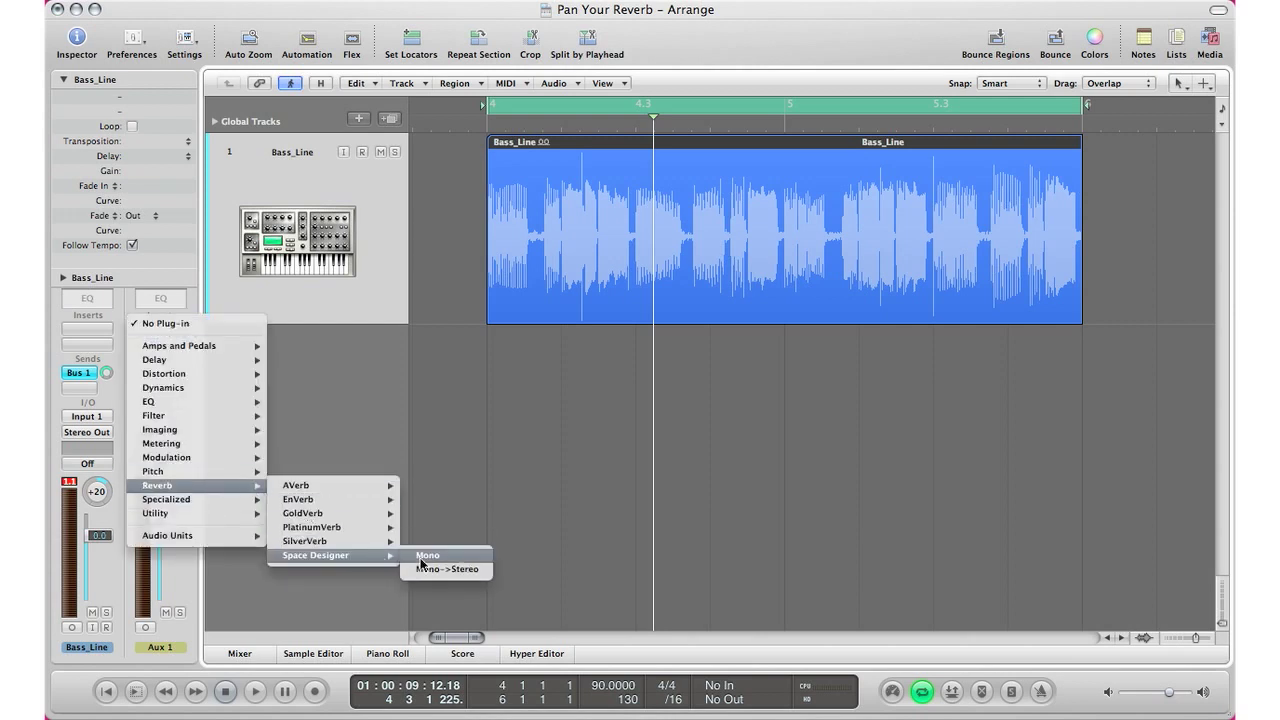
{"action": "left_click", "coordinate": [424, 556]}
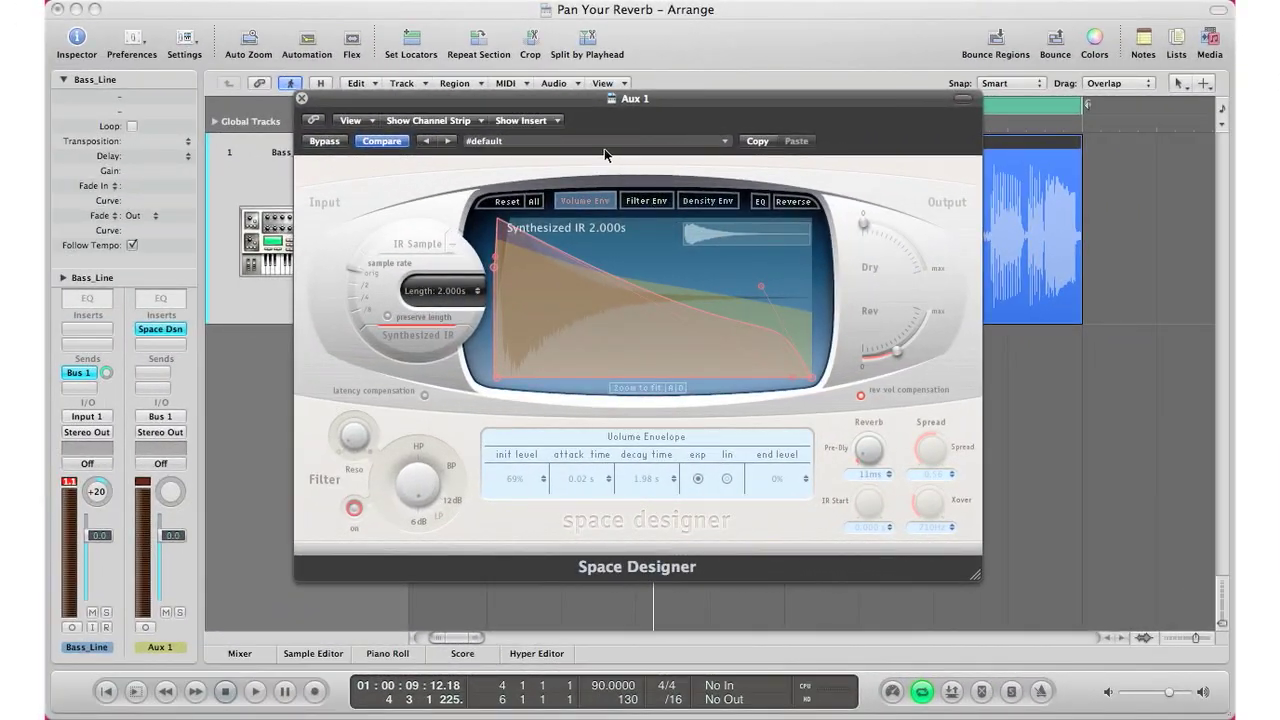
Load the 1.8s Midnight Hall preset from the medium-space halls into Space Designer.
{"action": "left_click", "coordinate": [598, 142]}
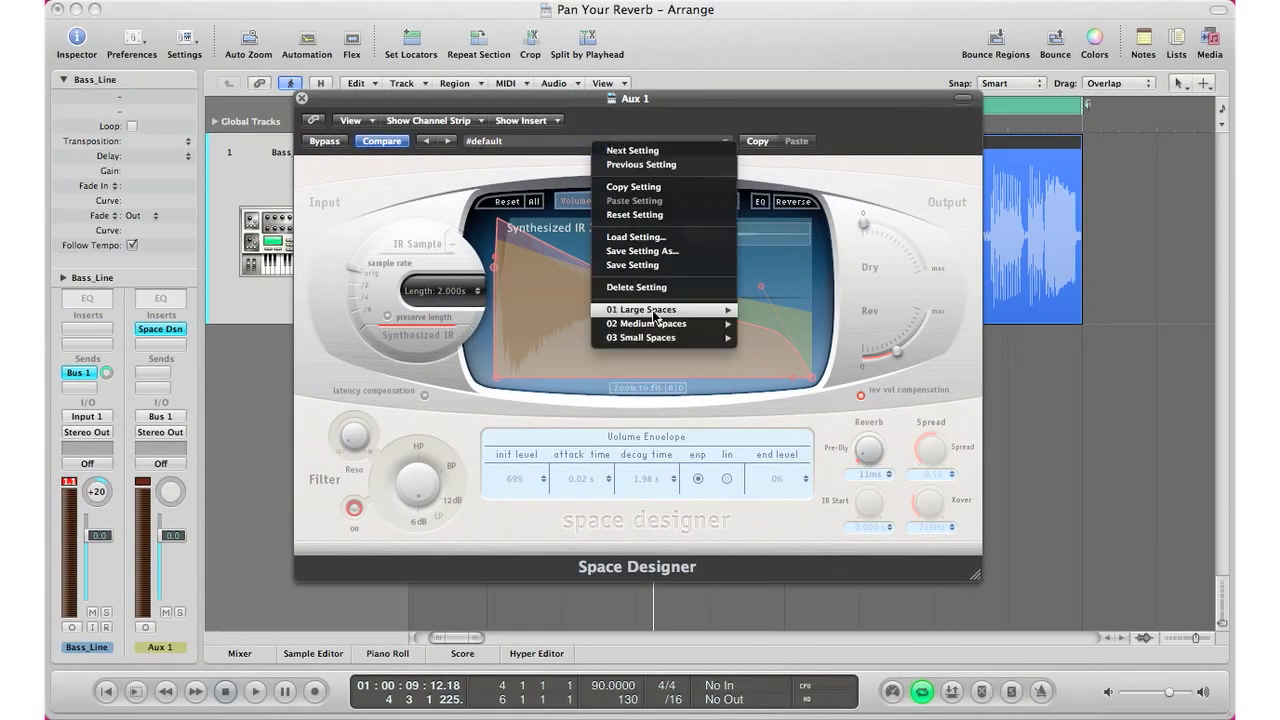
{"action": "mouse_move", "coordinate": [658, 324]}
{"action": "mouse_move", "coordinate": [823, 368]}
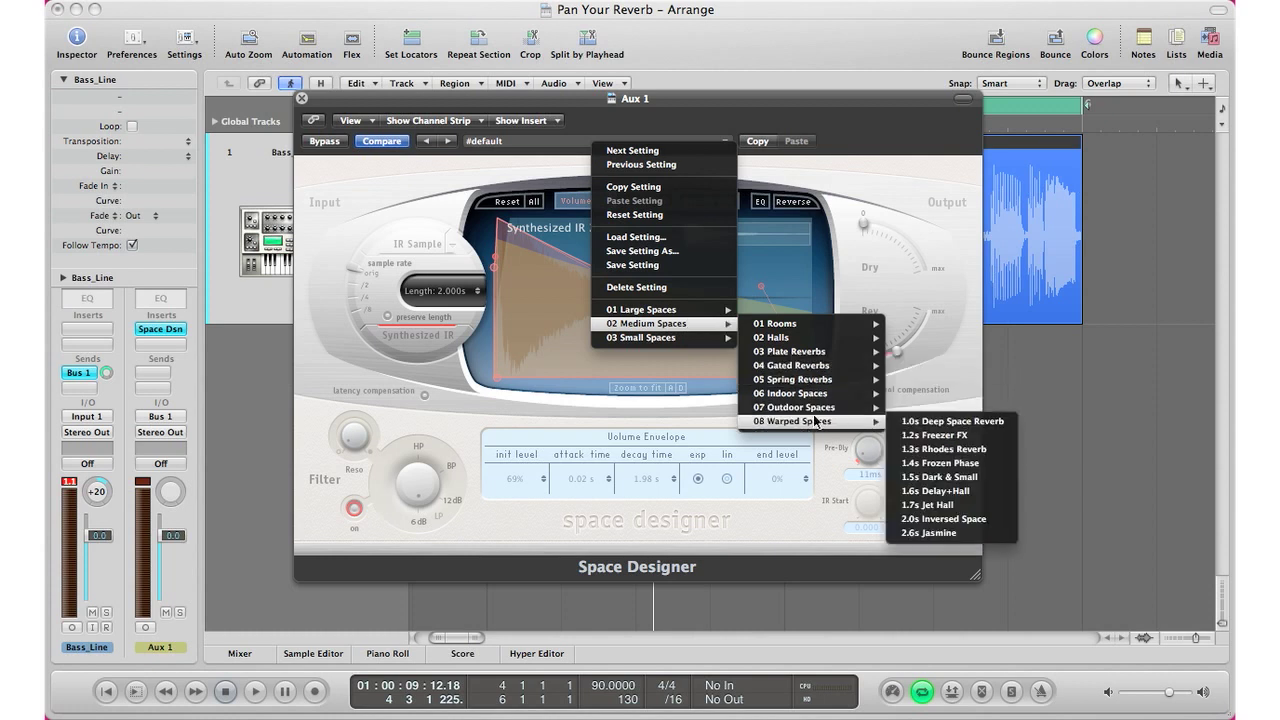
{"action": "mouse_move", "coordinate": [808, 338]}
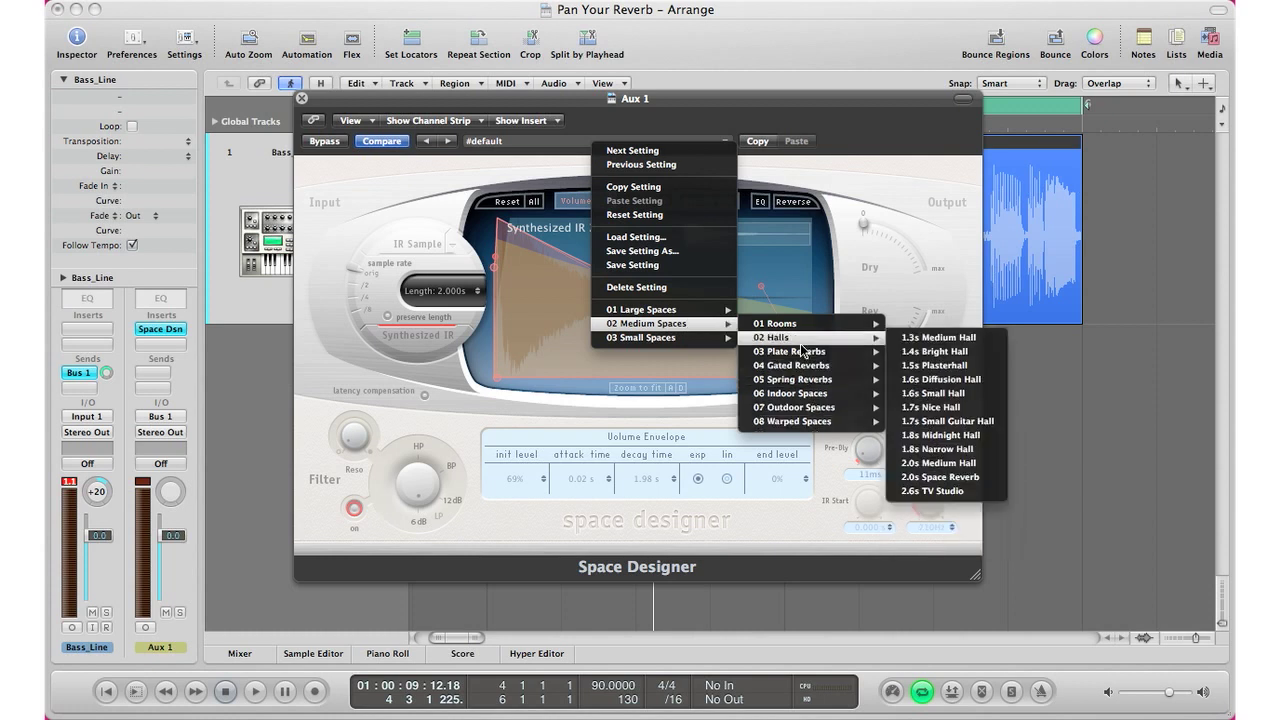
{"action": "left_click", "coordinate": [960, 440]}
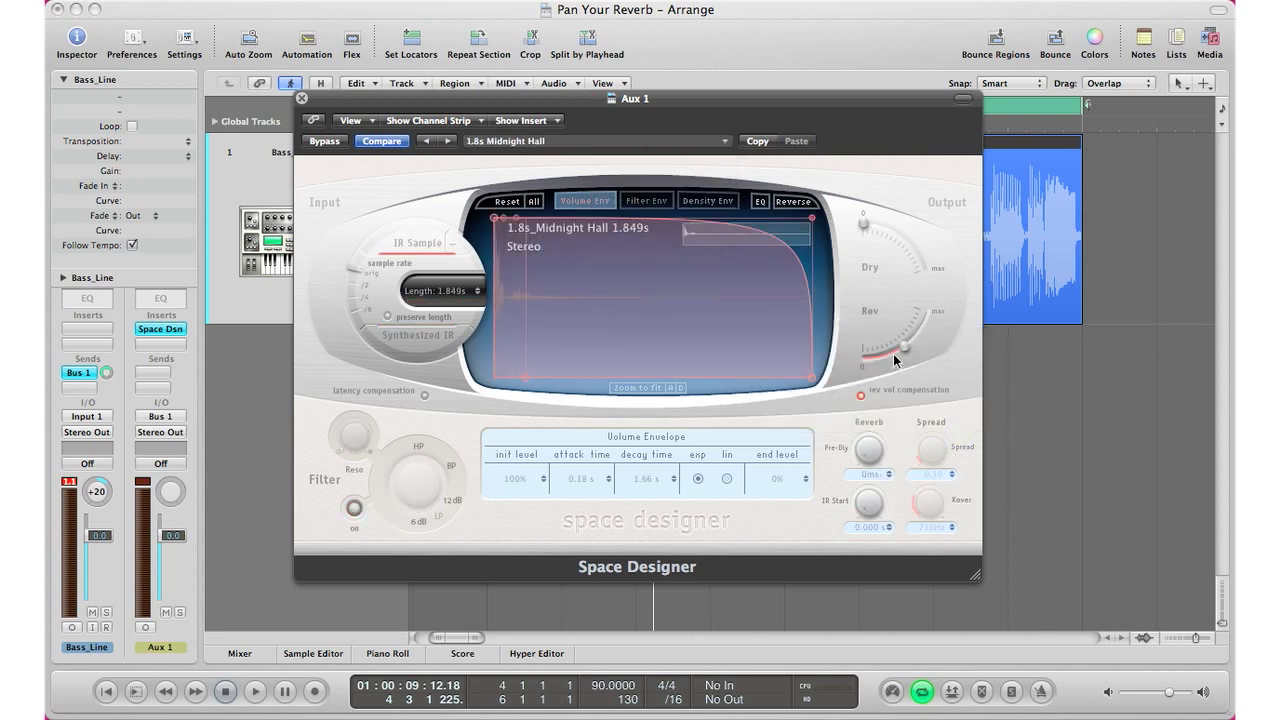
Raise Space Designer's reverb output to maximum, close the plug-in, and play back the loop with reverb.
{"action": "left_click_drag", "start_coordinate": [903, 355], "coordinate": [958, 298]}
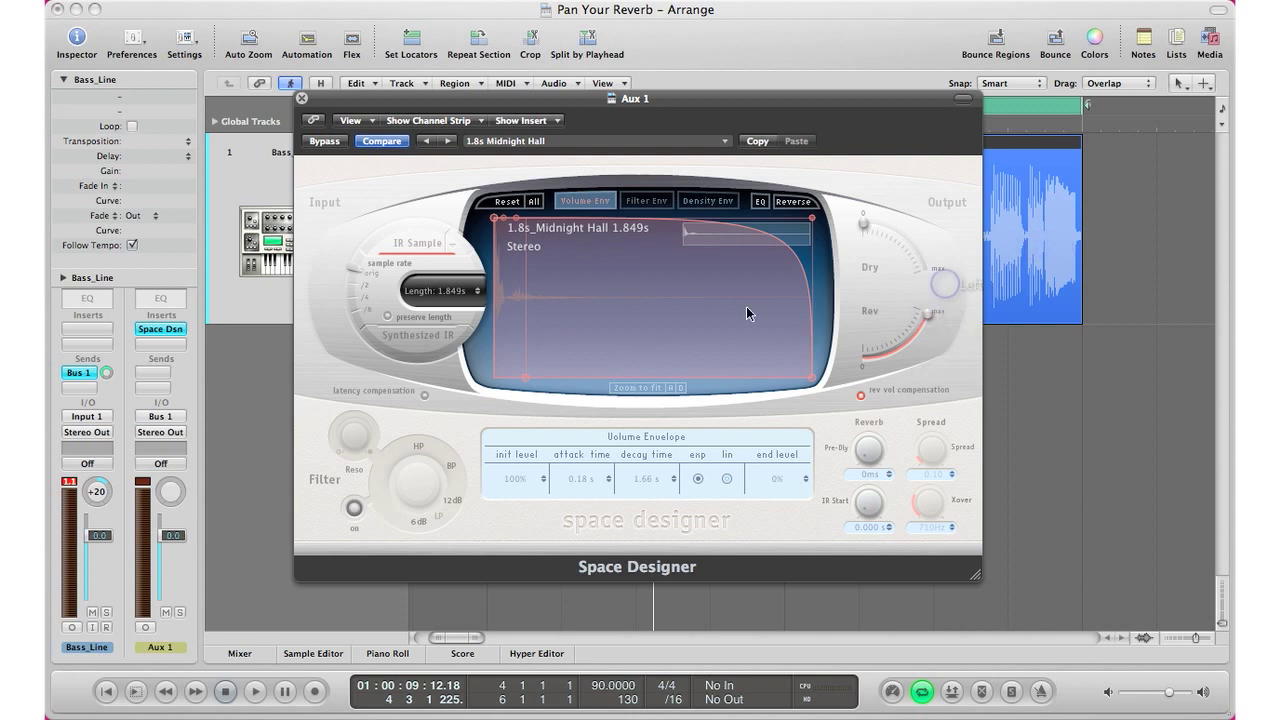
{"action": "left_click", "coordinate": [302, 100]}
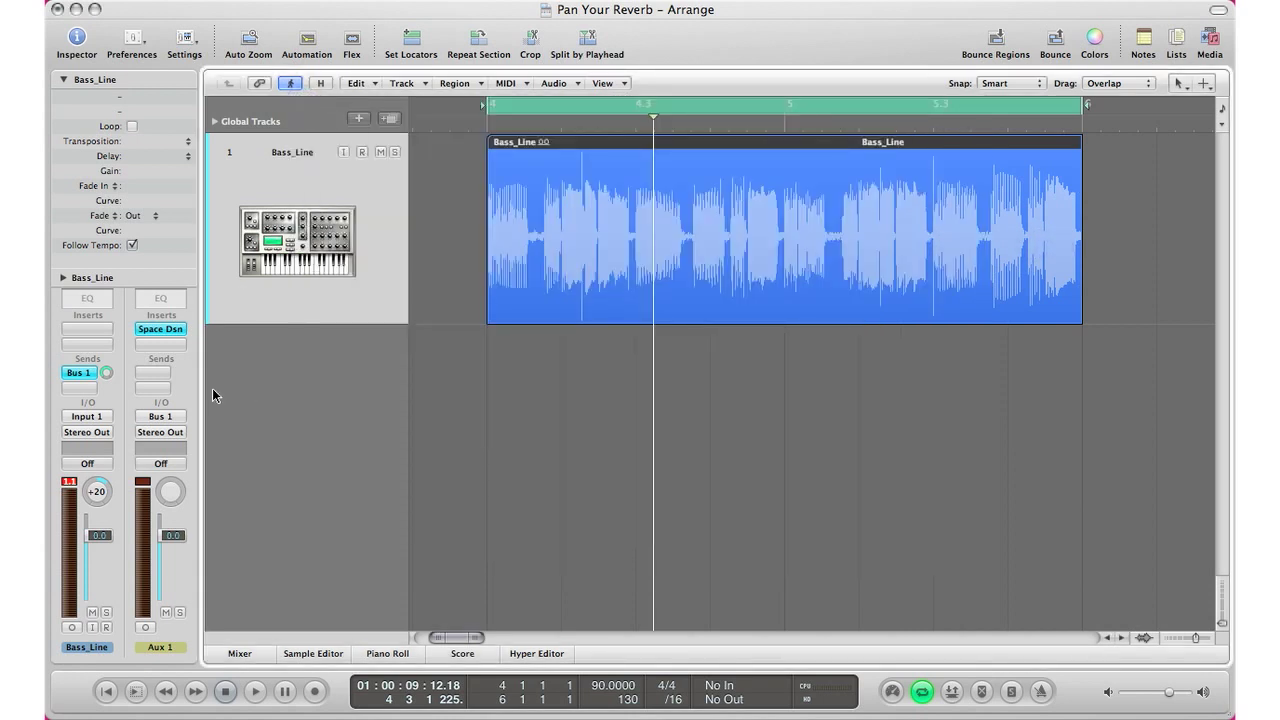
{"action": "key", "text": "space"}
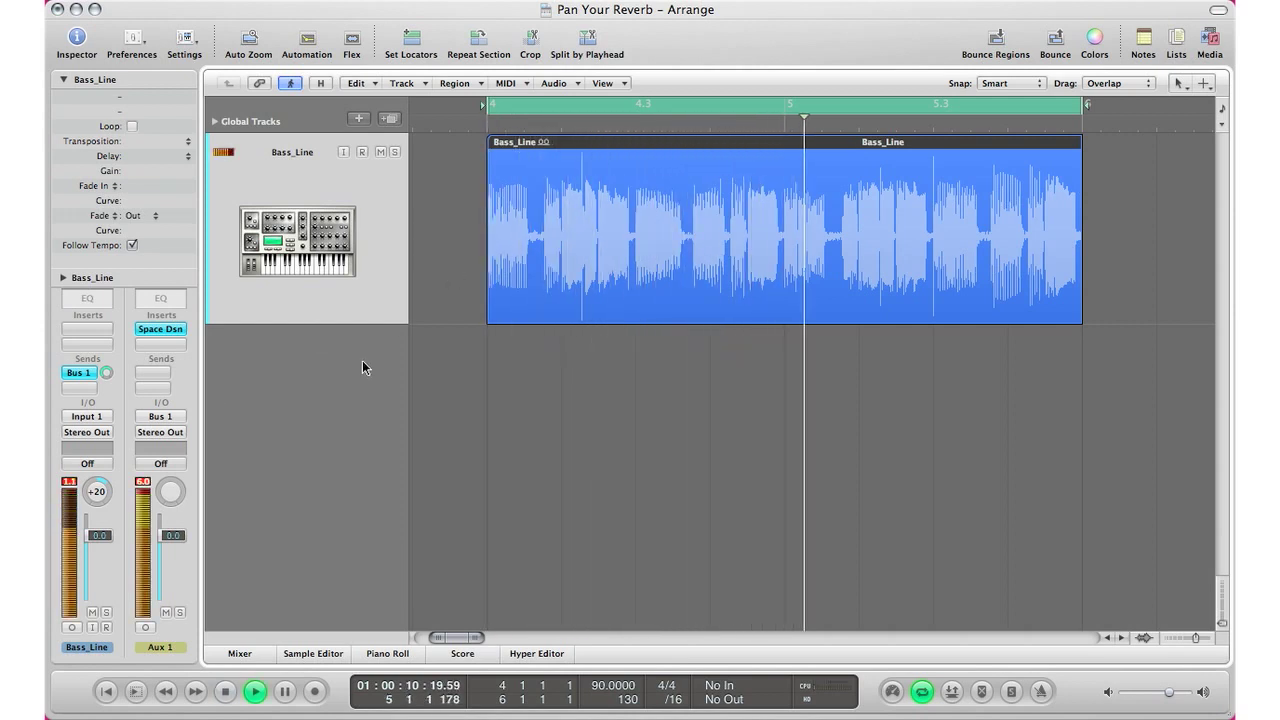
{"action": "key", "text": "space"}
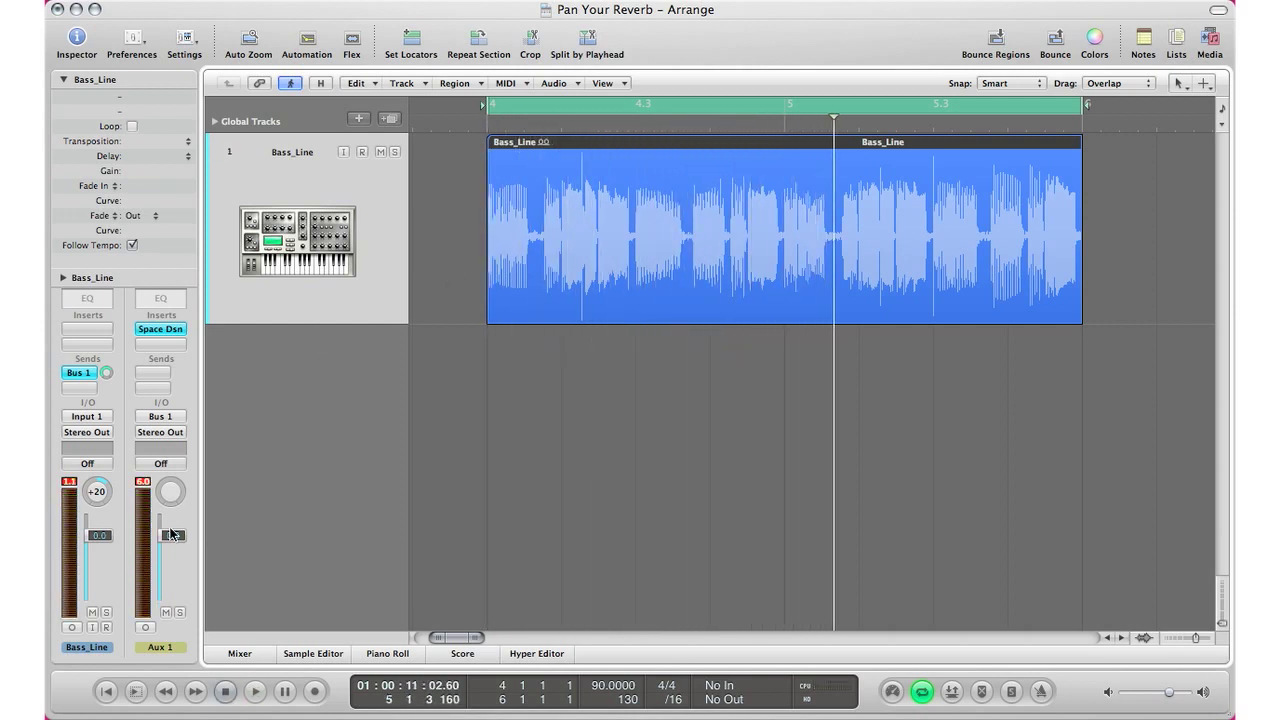
Pan the Bass_Line channel to +42 and the Aux 1 reverb return to the opposite side at -37.
{"action": "left_click_drag", "start_coordinate": [97, 496], "coordinate": [97, 481]}
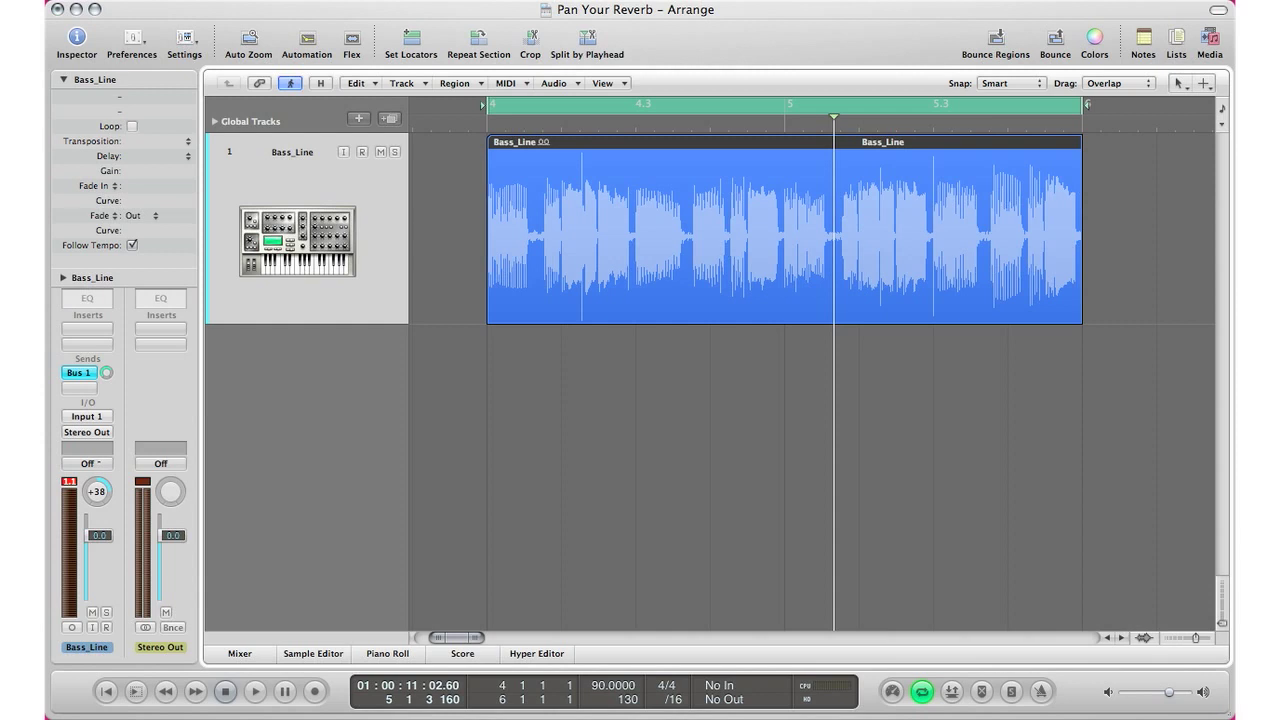
{"action": "left_click_drag", "start_coordinate": [97, 481], "coordinate": [97, 479]}
{"action": "left_click", "coordinate": [79, 373]}
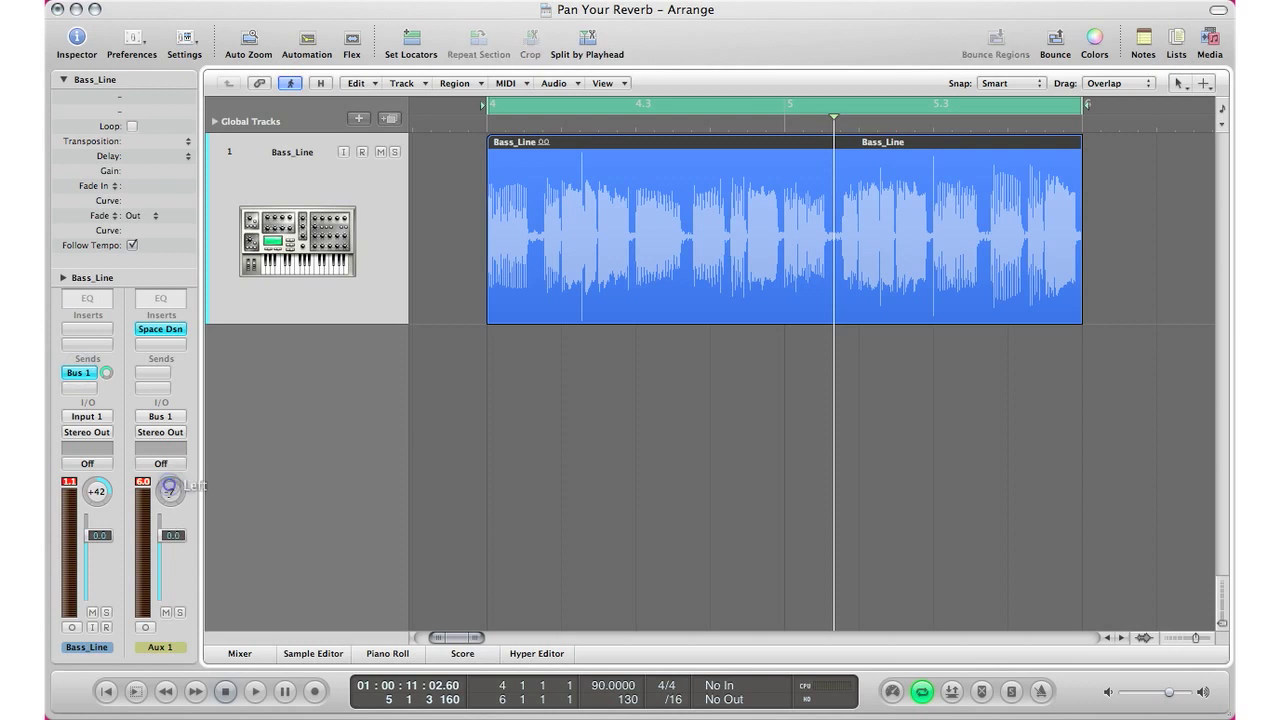
{"action": "left_click_drag", "start_coordinate": [169, 488], "coordinate": [169, 500]}
{"action": "left_click_drag", "start_coordinate": [169, 500], "coordinate": [169, 503]}
Lower the Aux 1 fader to -14.2 dB, fine-tuning the reverb level while the loop plays.
{"action": "left_click_drag", "start_coordinate": [172, 535], "coordinate": [172, 567]}
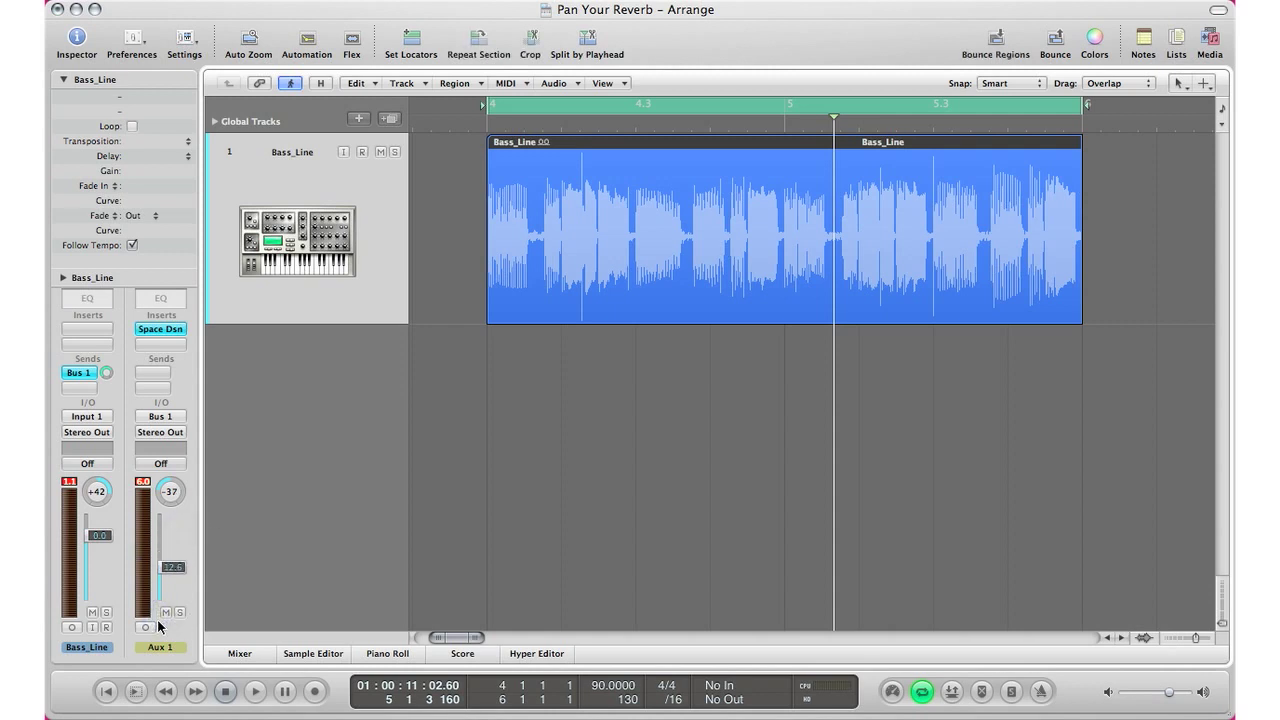
{"action": "key", "text": "space"}
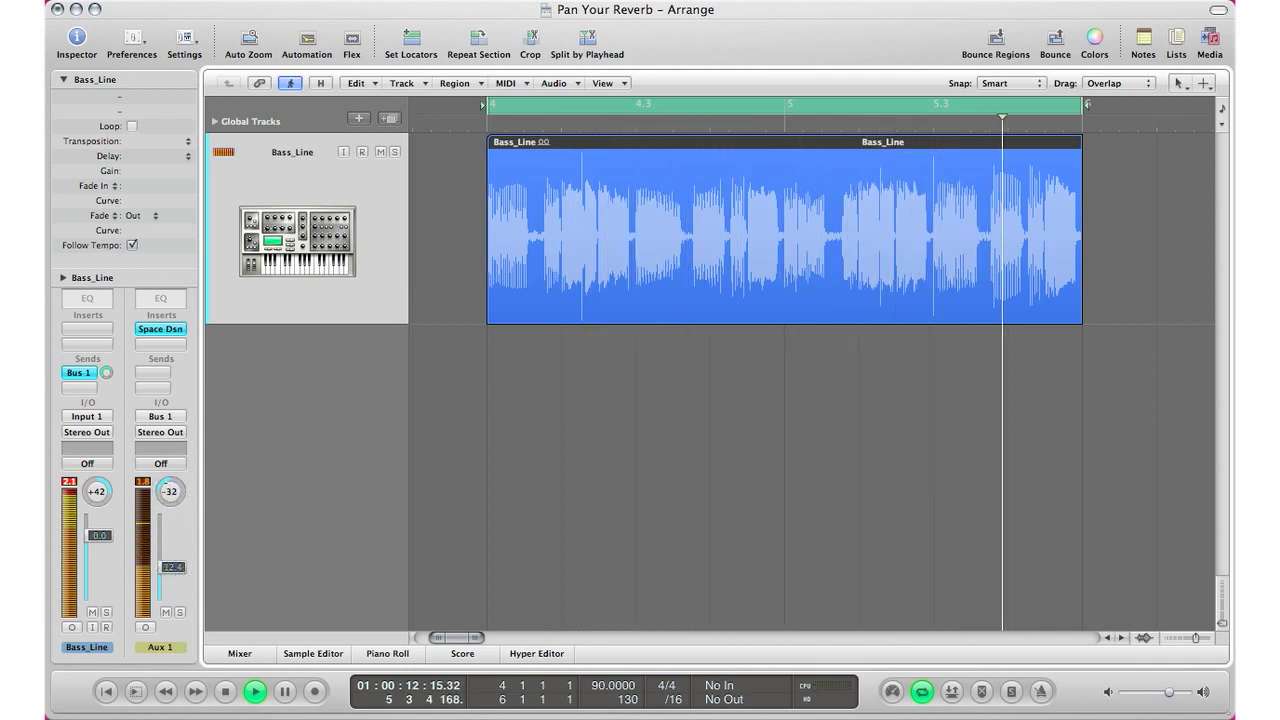
{"action": "left_click_drag", "start_coordinate": [172, 566], "coordinate": [172, 569]}
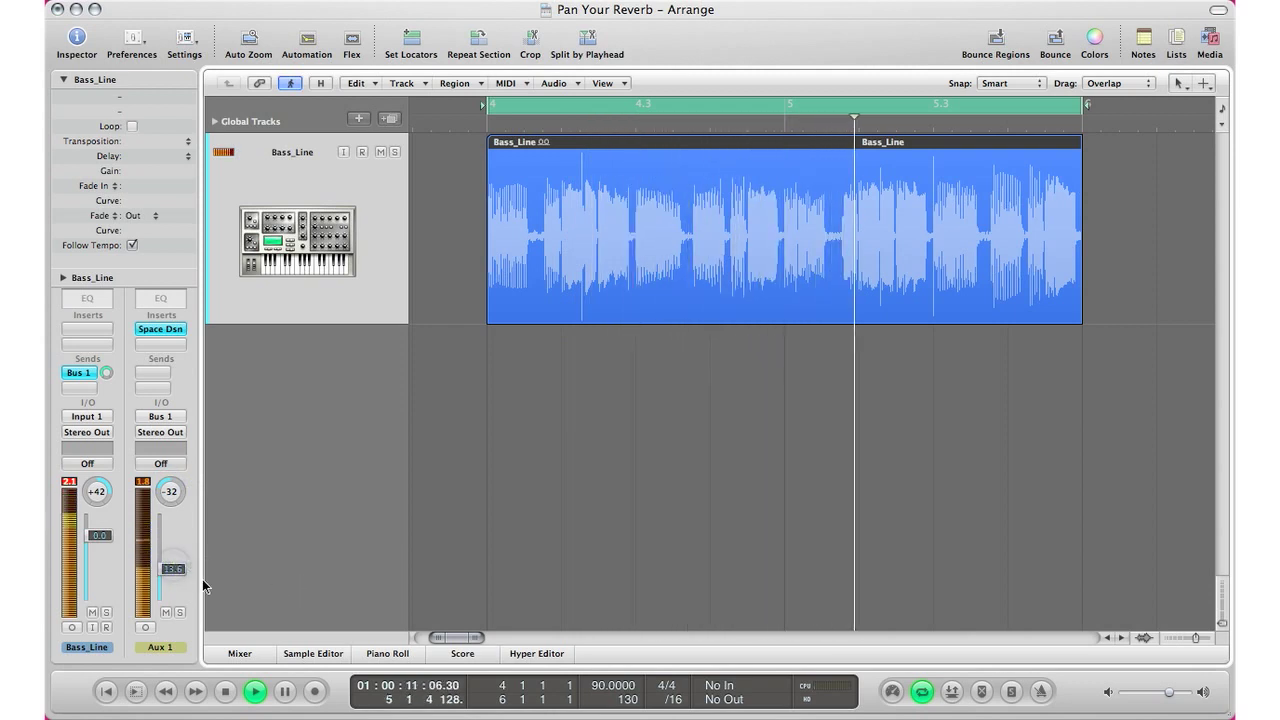
{"action": "left_click_drag", "start_coordinate": [180, 568], "coordinate": [180, 571]}
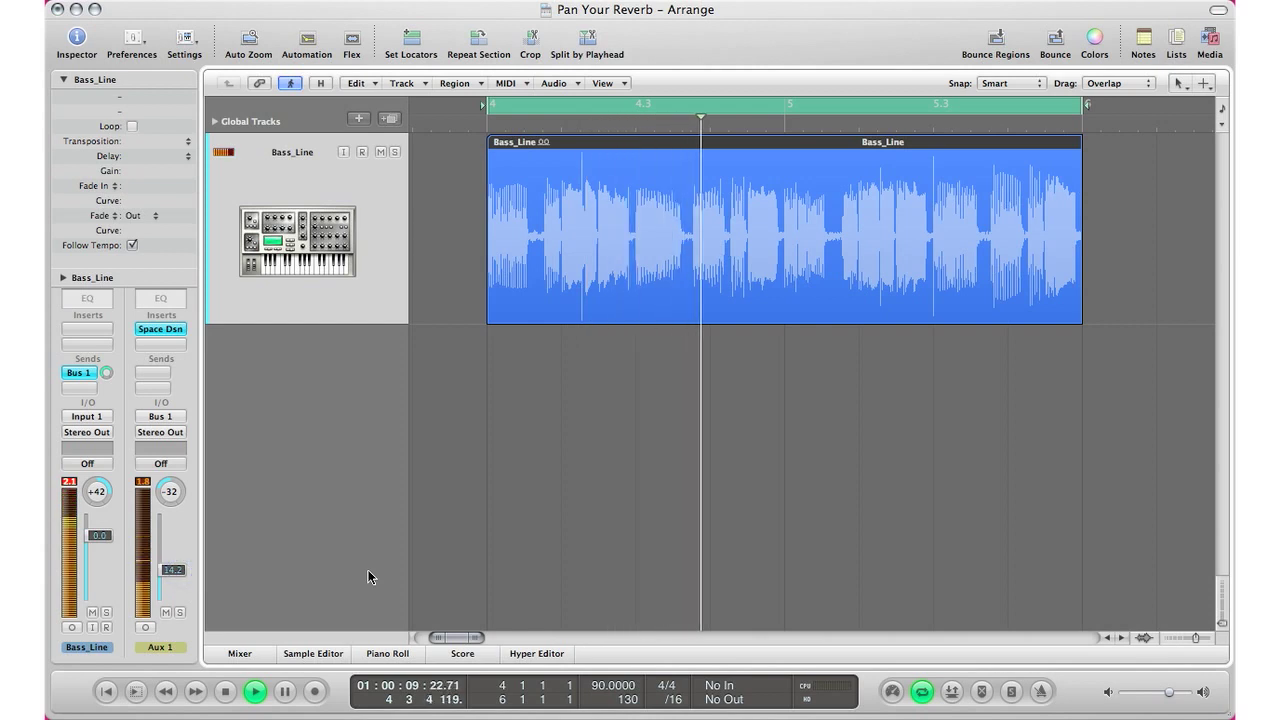
{"action": "key", "text": "space"}
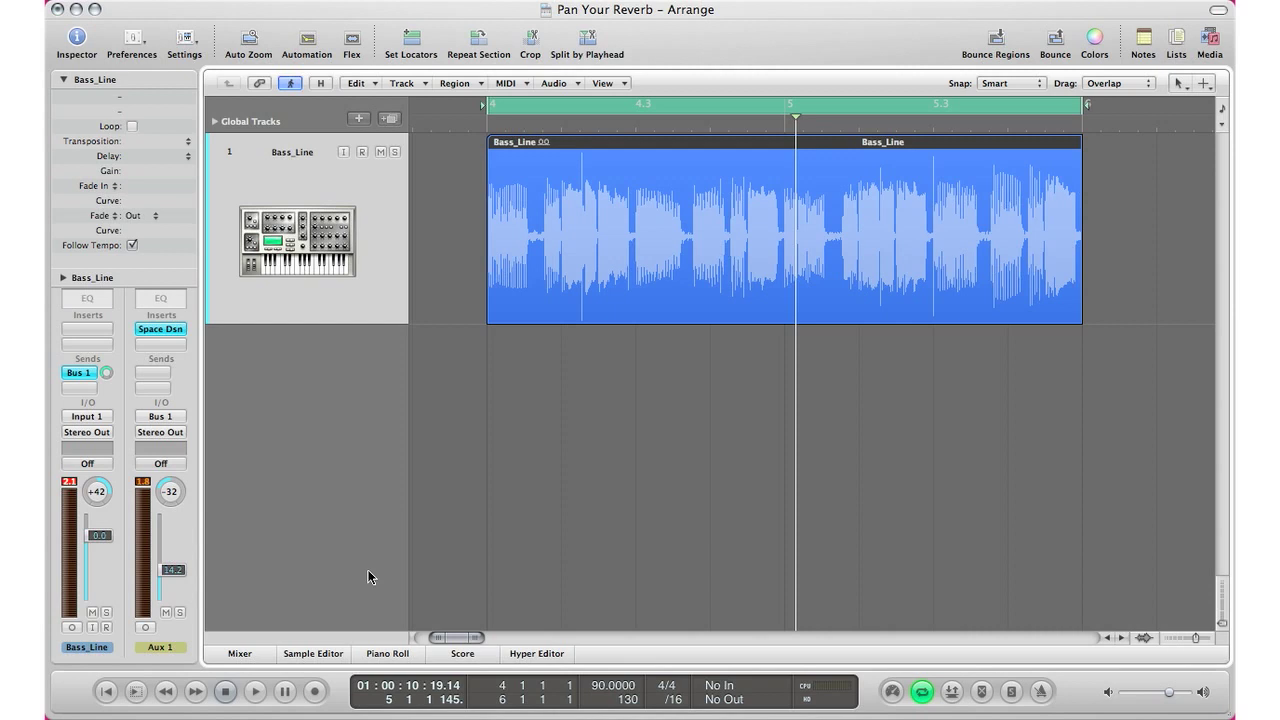
Play the loop while muting and unmuting Aux 1 twice to compare the bass with and without the panned reverb.
{"action": "key", "text": "space"}
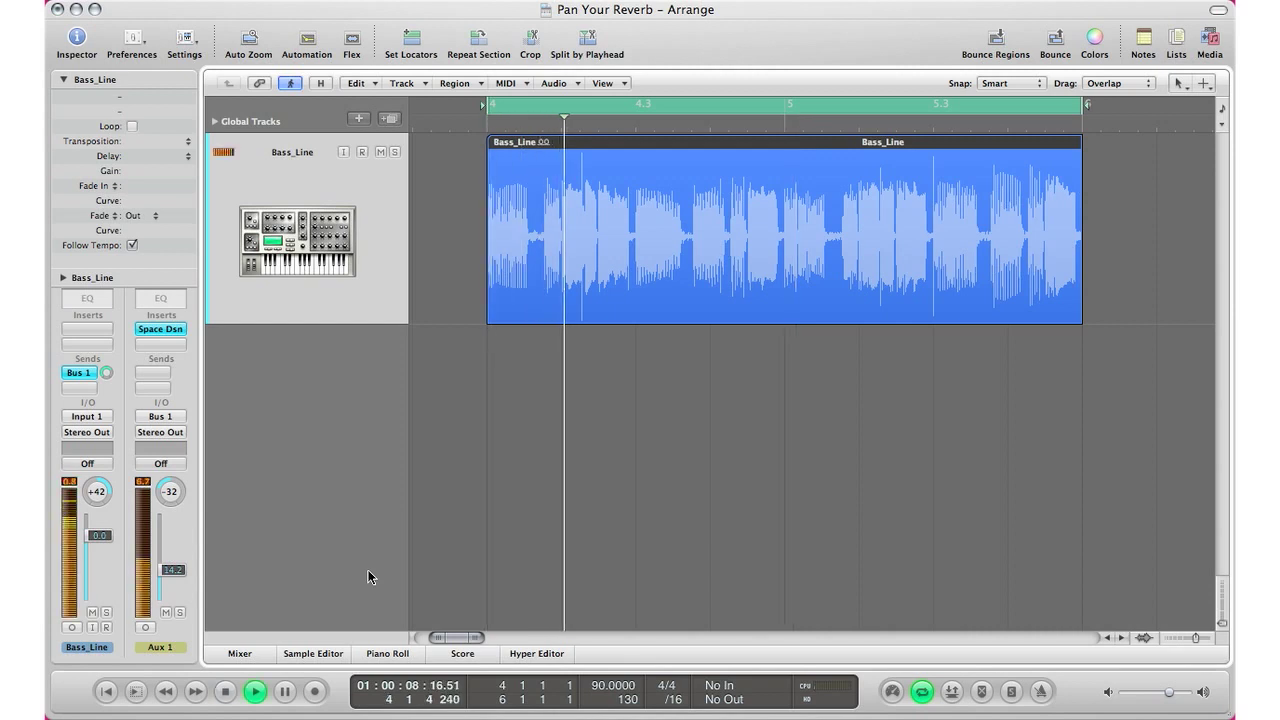
{"action": "left_click", "coordinate": [166, 612]}
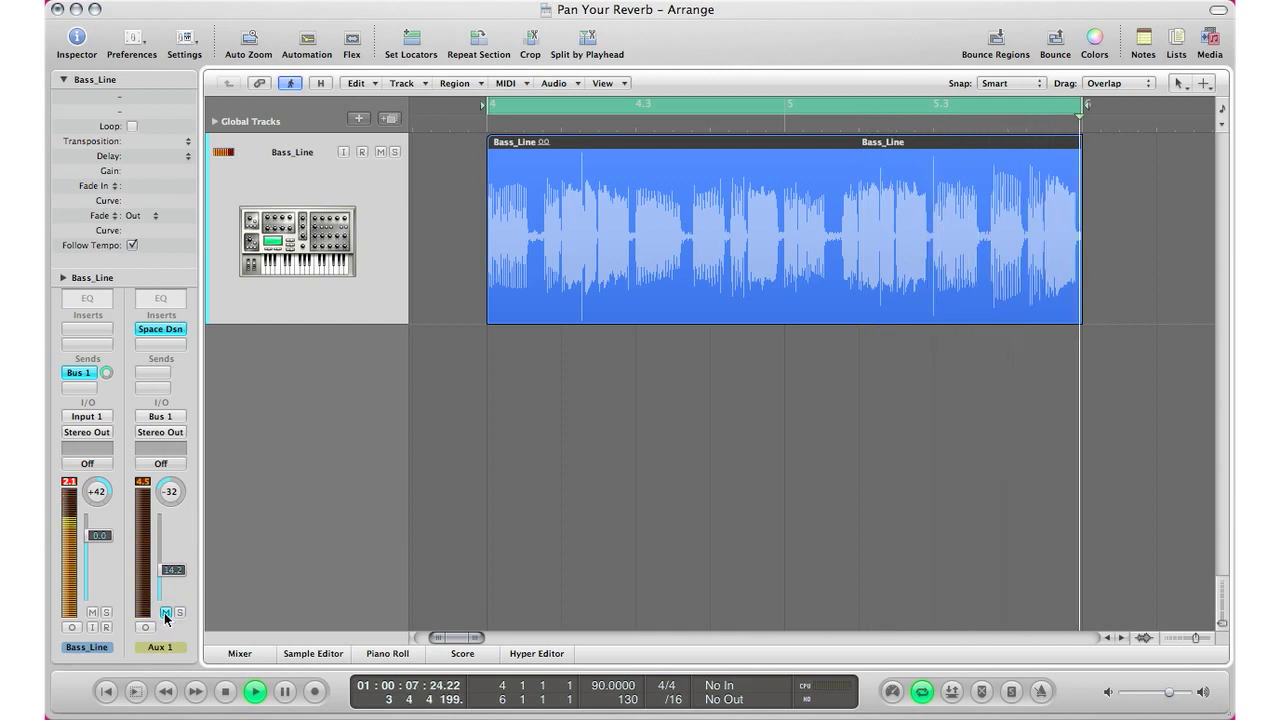
{"action": "left_click", "coordinate": [166, 612]}
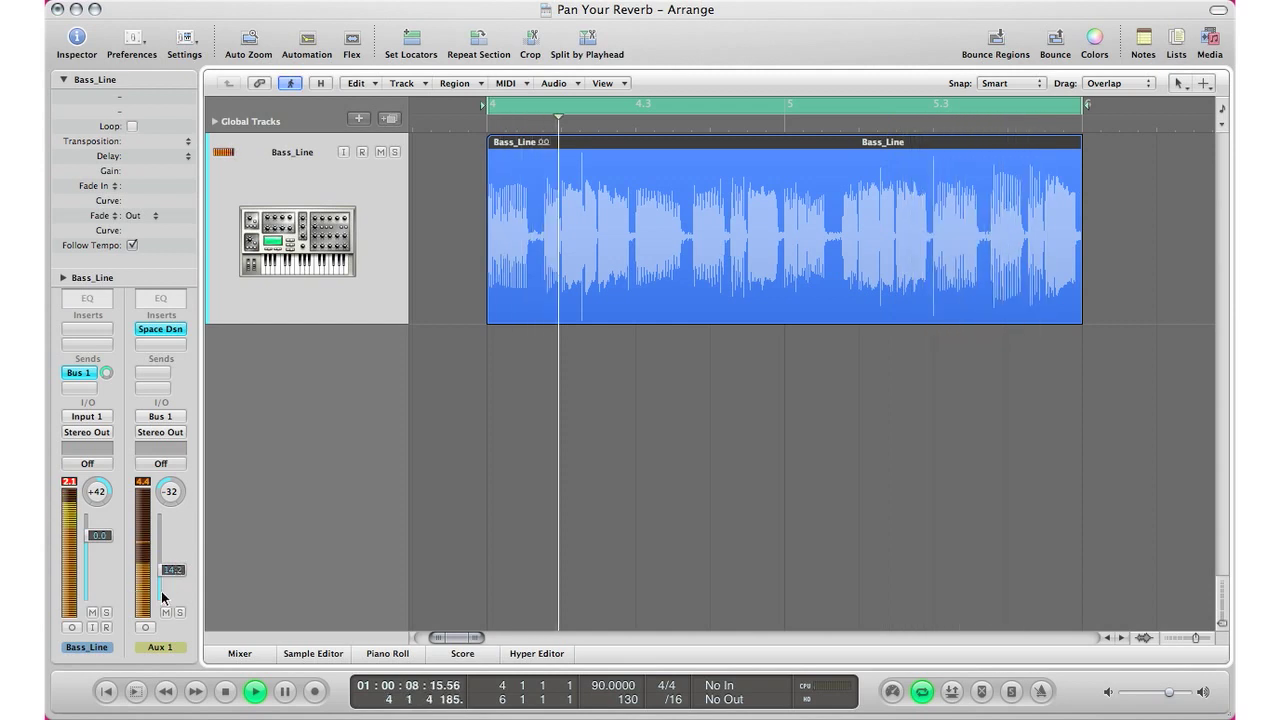
{"action": "left_click", "coordinate": [167, 611]}
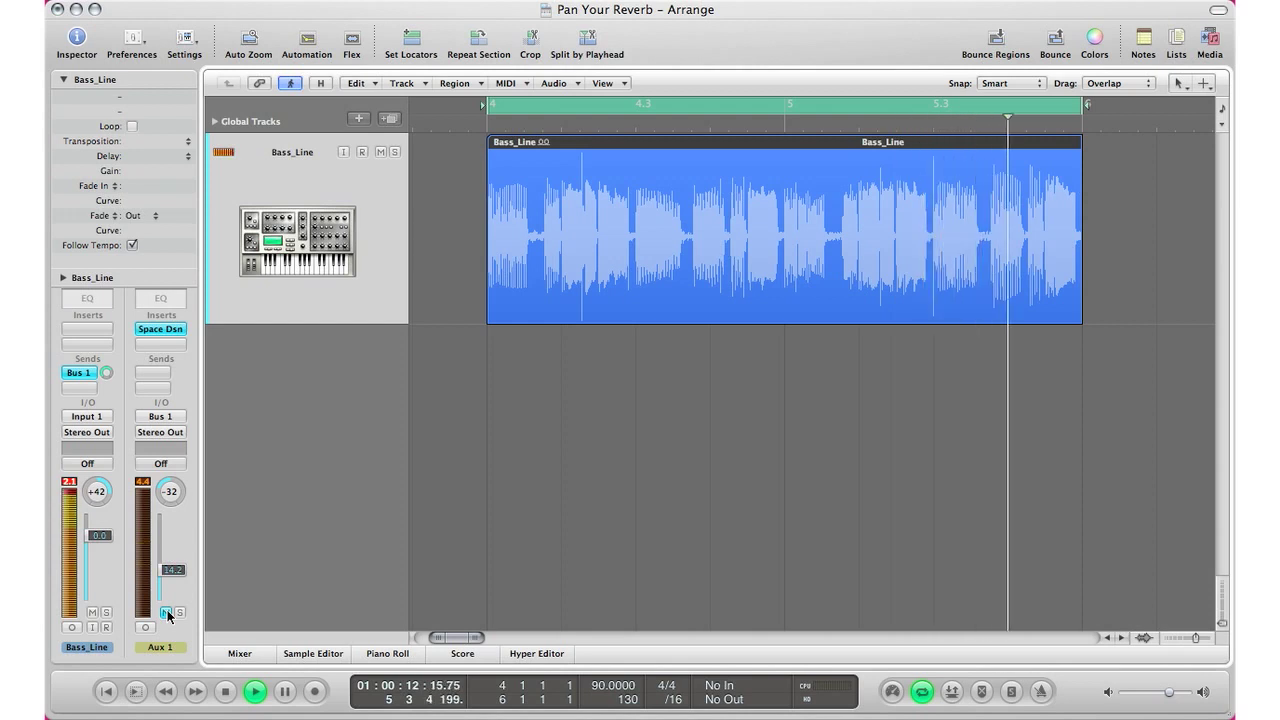
{"action": "left_click", "coordinate": [167, 613]}
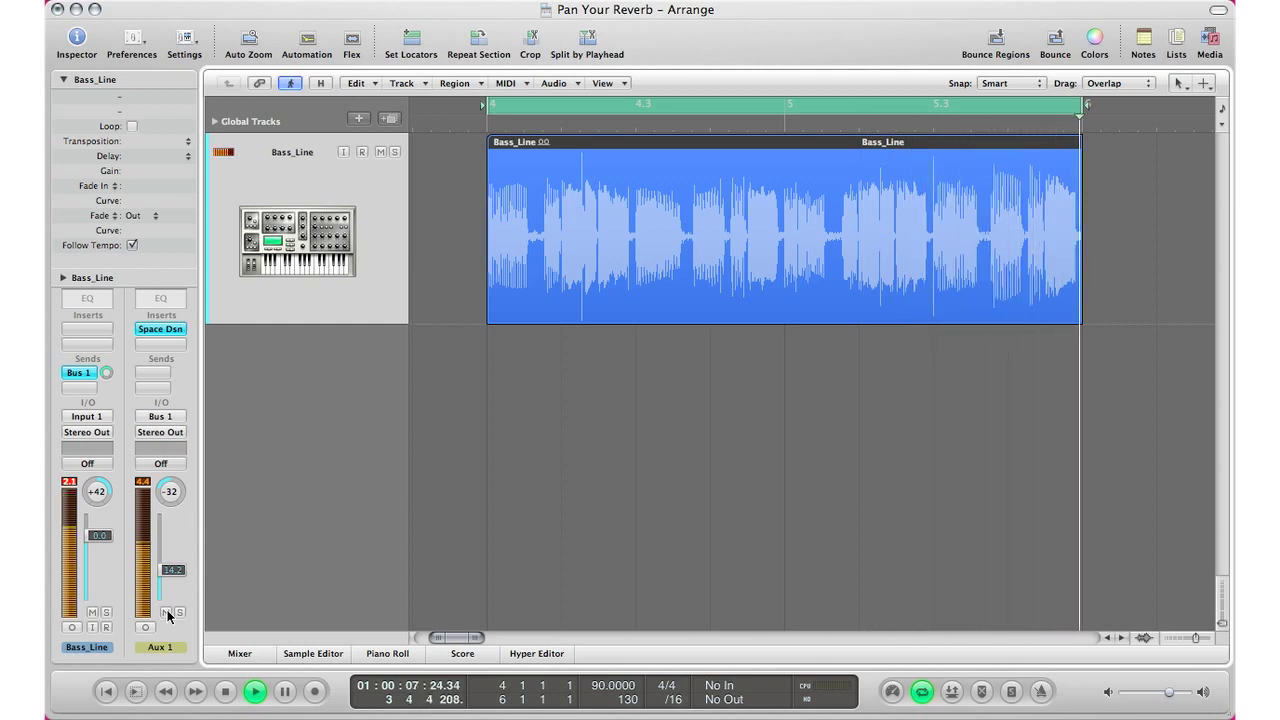
{"action": "key", "text": "space"}
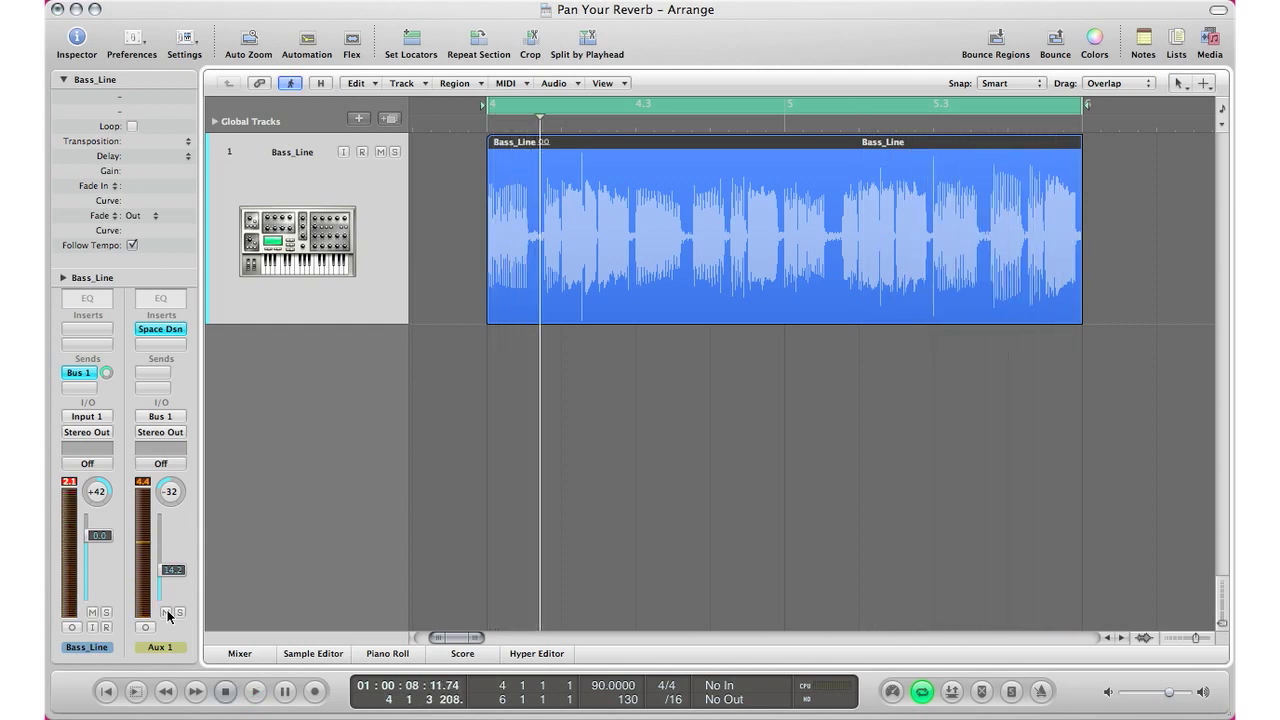